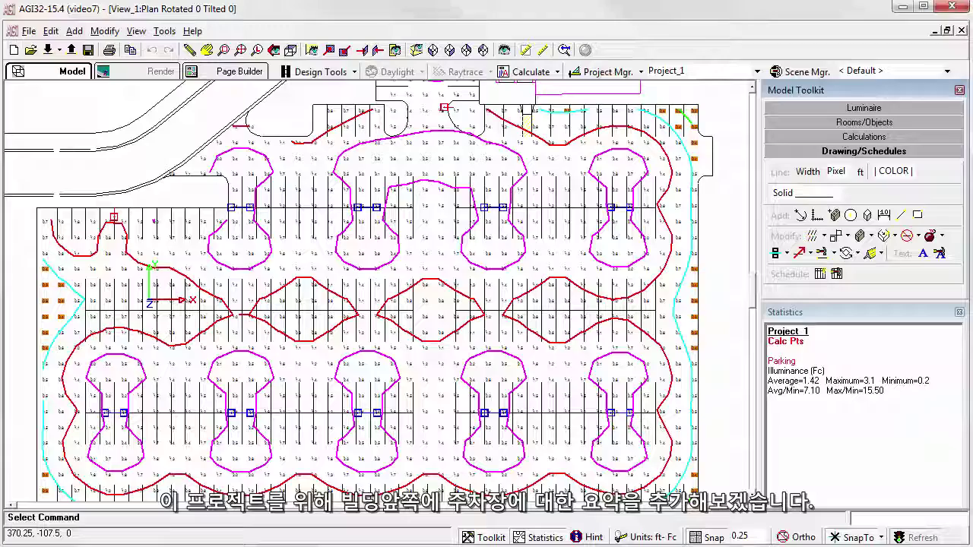
- Set up a new illuminance statistical area labelled "Accessible Parking" with a manually specified polygon and the default summary options
middle_click_drag(496, 175, 461, 406)
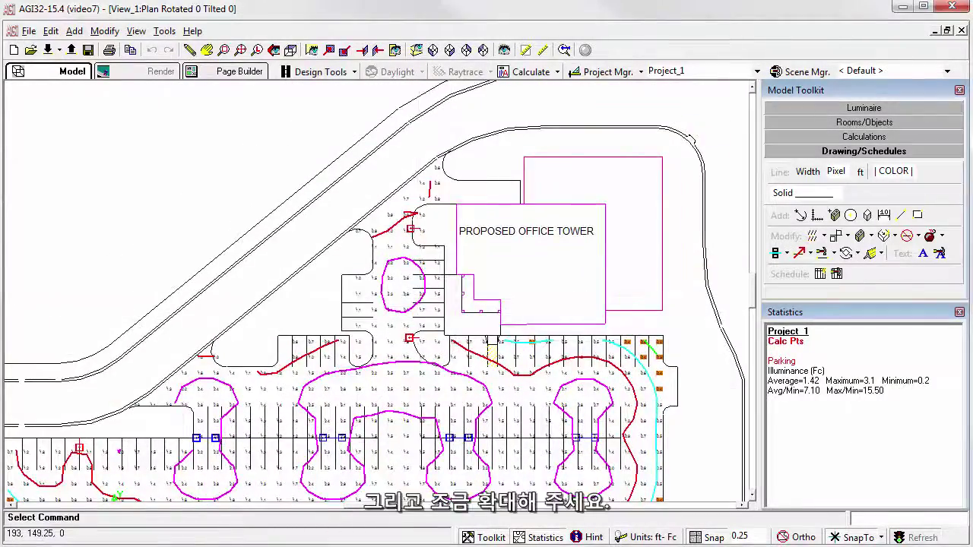
scroll(425, 293, "up", 2)
scroll(374, 292, "up", 1)
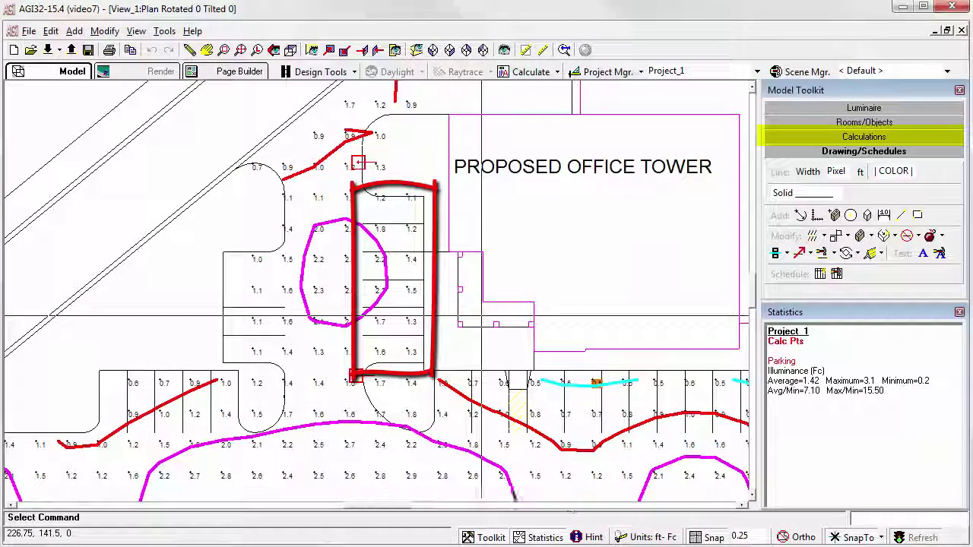
left_click(874, 137)
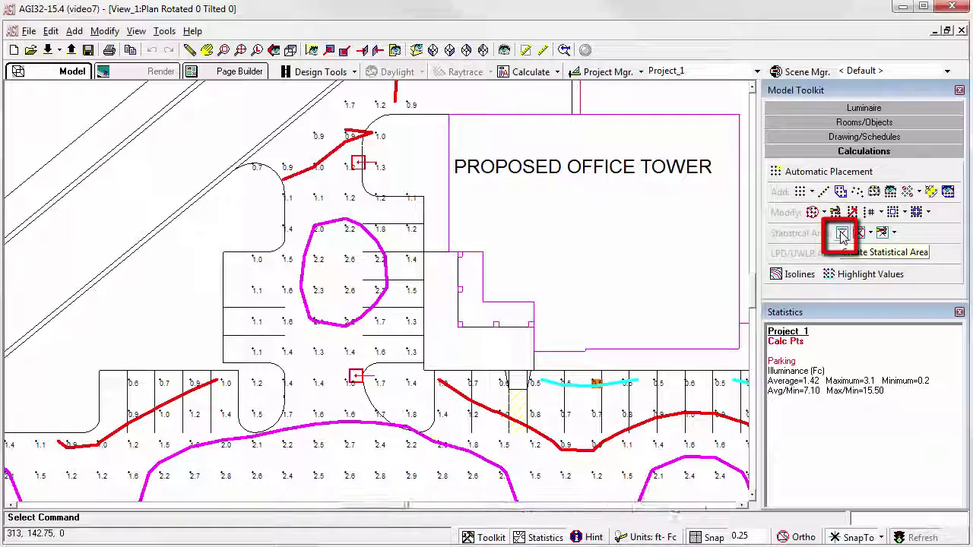
left_click(843, 234)
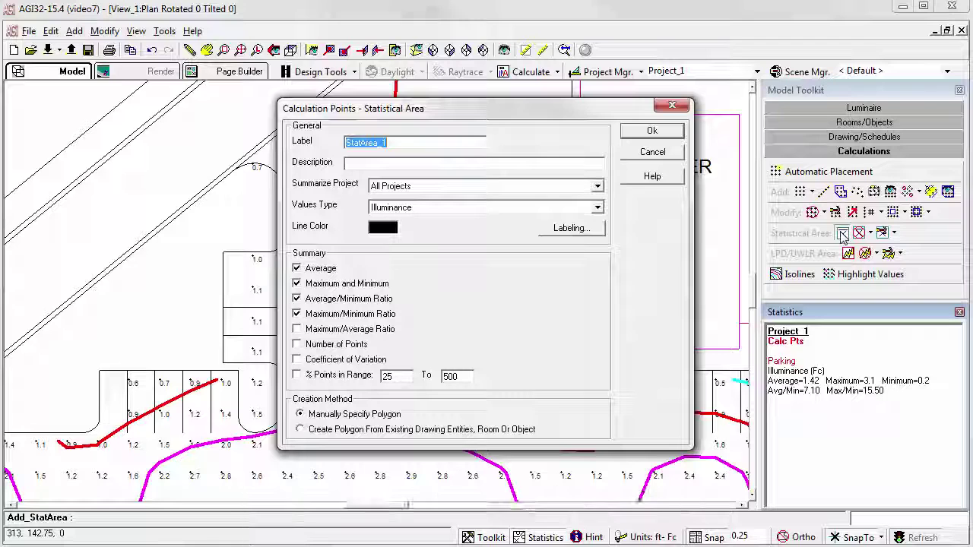
type("essib")
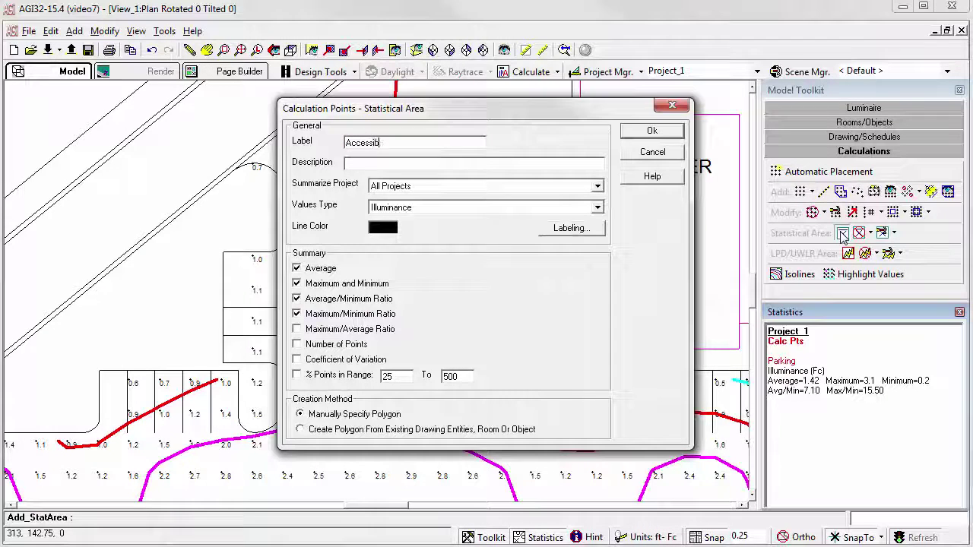
type("le Parking")
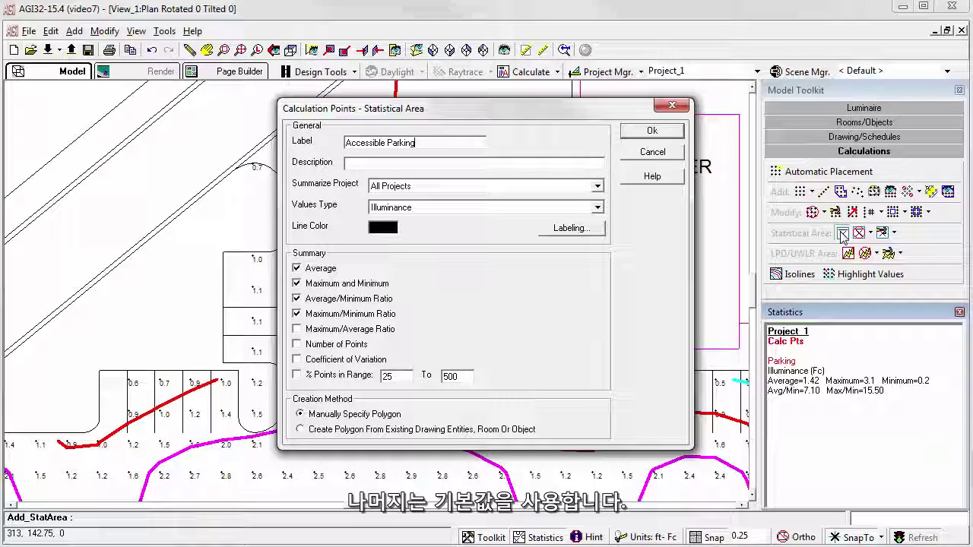
left_click(659, 133)
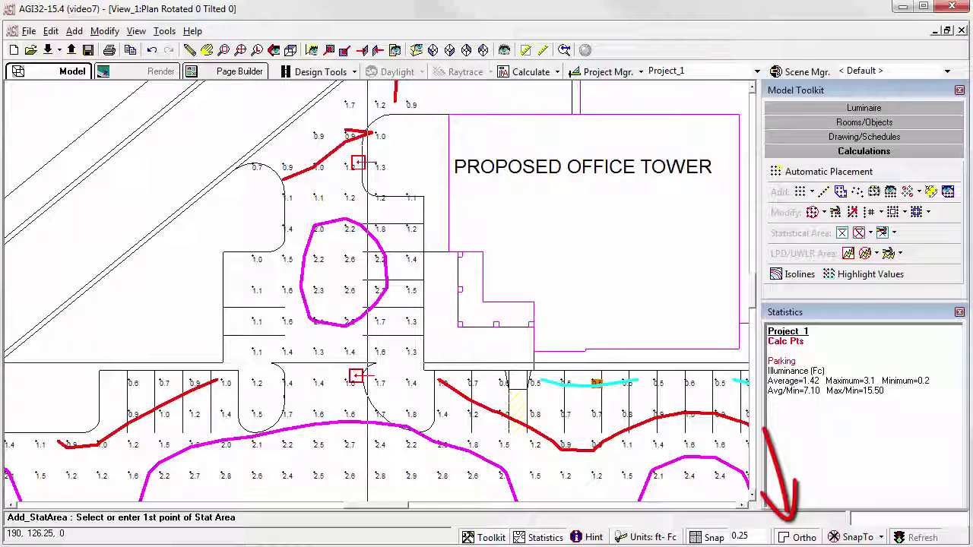
- Draw the statistical area polygon, about 18 by 55 ft, around the parking stalls beside the proposed office tower and close it
left_click(367, 365)
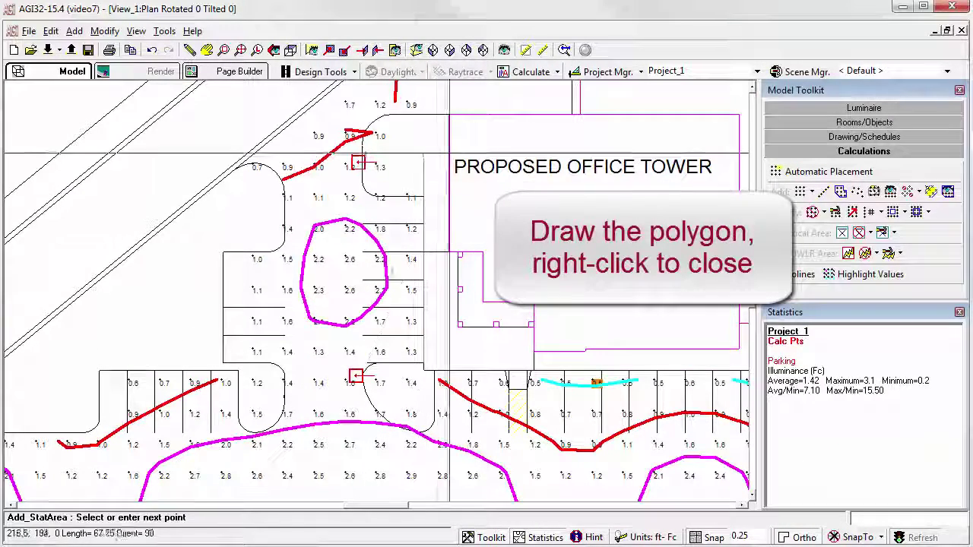
left_click(420, 194)
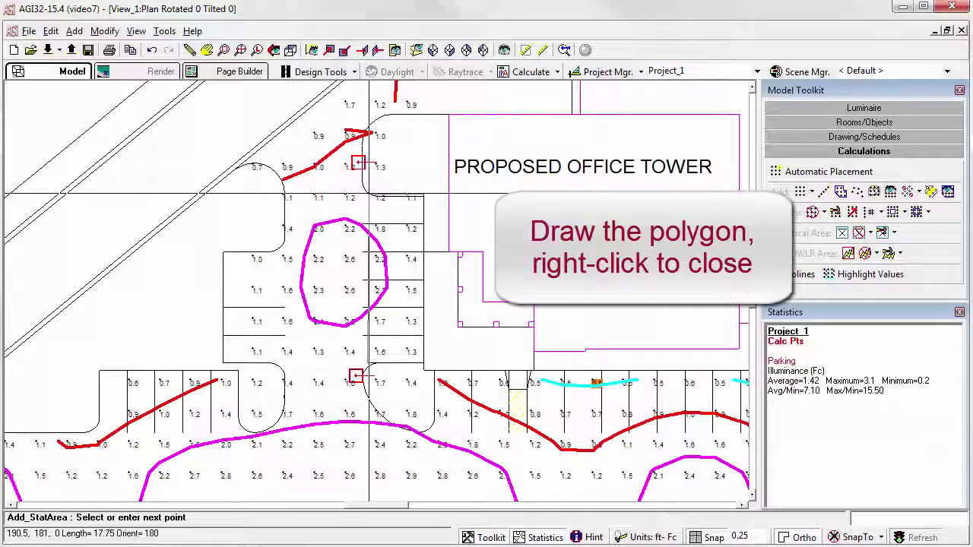
left_click(369, 193)
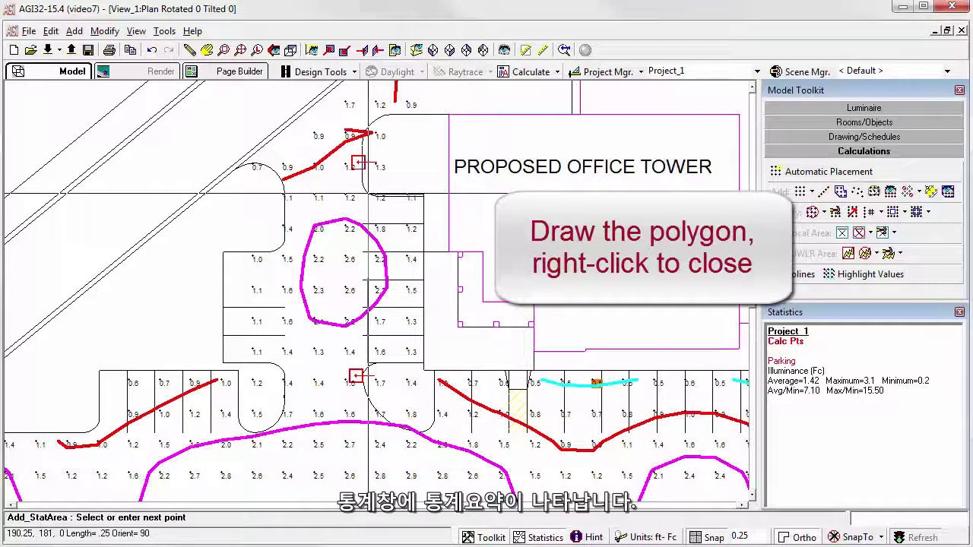
right_click(369, 193)
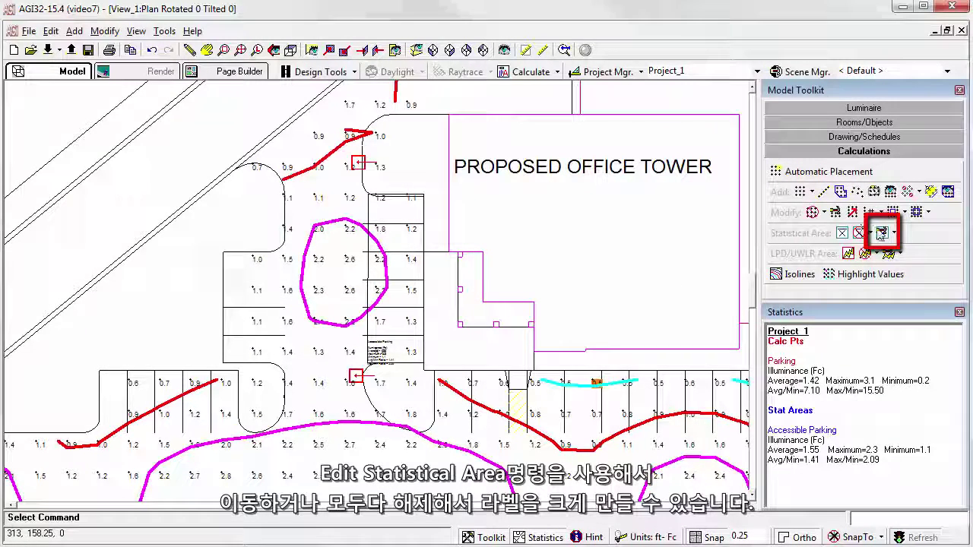
- Set the text size of the Accessible Parking statistical area's labeling to 3 ft
left_click(881, 233)
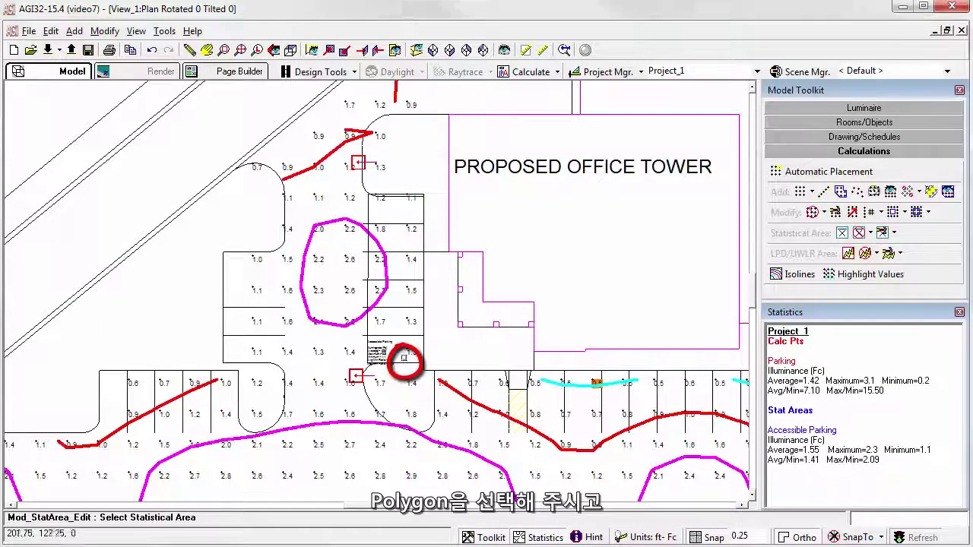
left_click(400, 362)
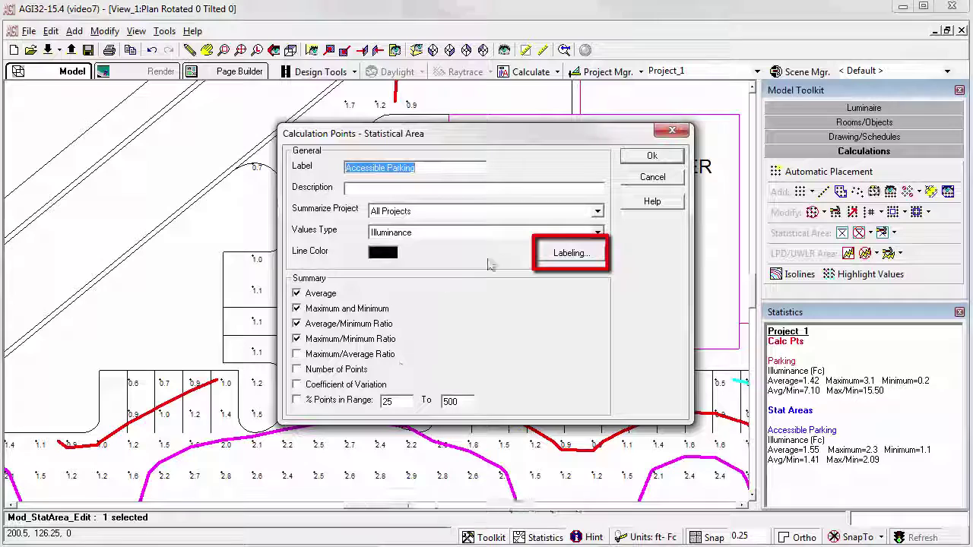
left_click(559, 254)
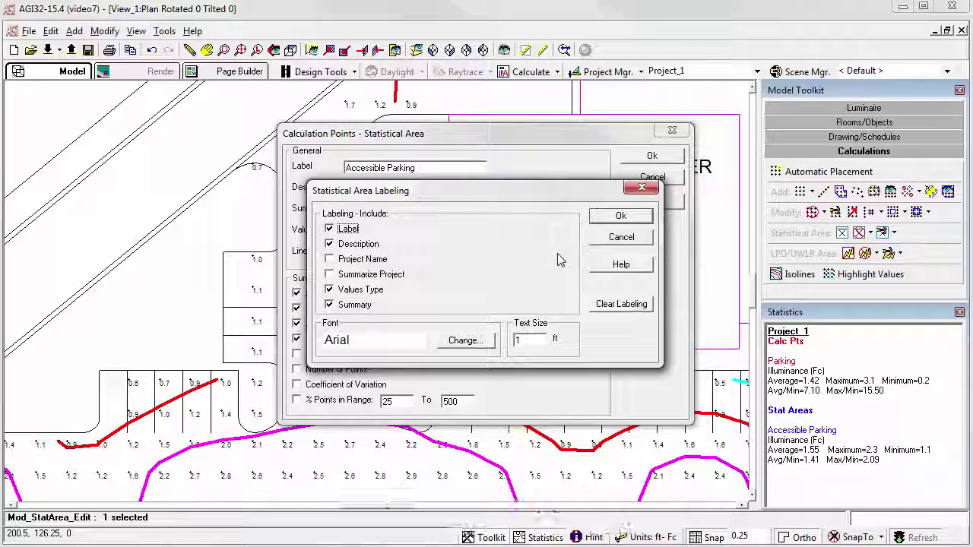
double_click(539, 338)
type("3")
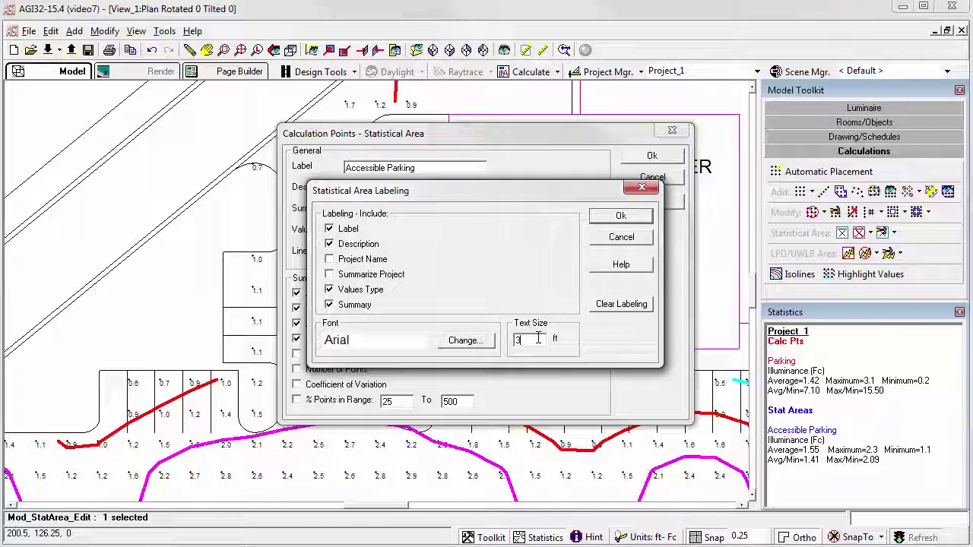
left_click(620, 216)
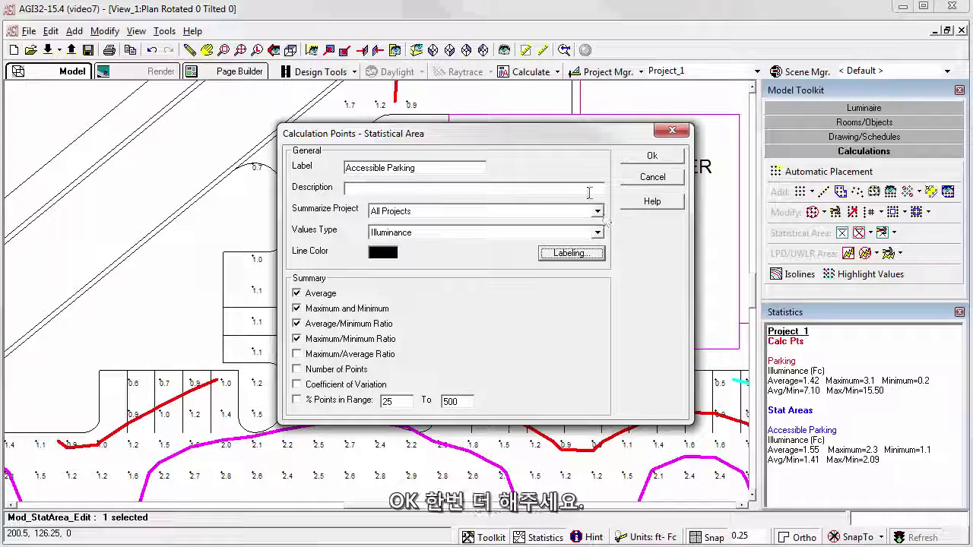
left_click(646, 155)
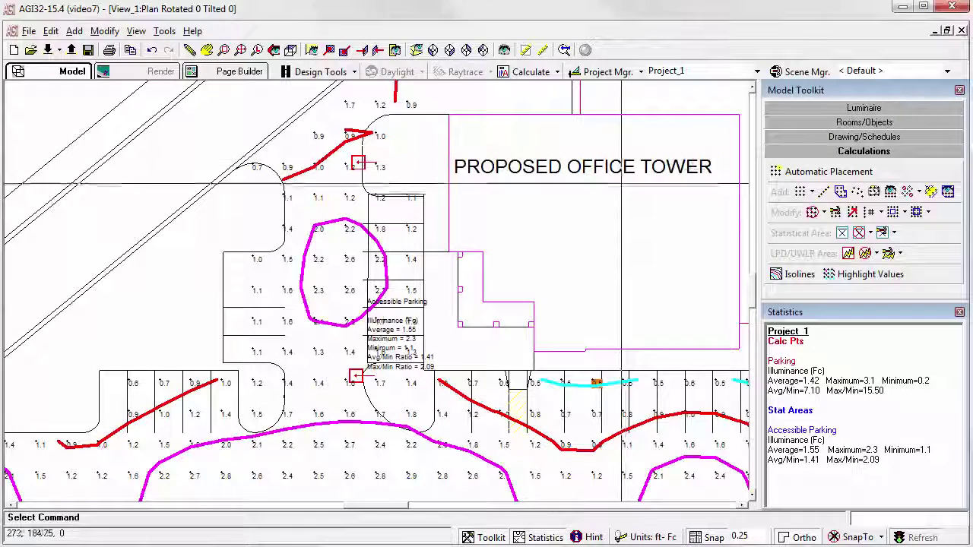
- Move the Accessible Parking statistics label, with Ortho turned off, to the empty space between the road and the parking lot
left_click(893, 236)
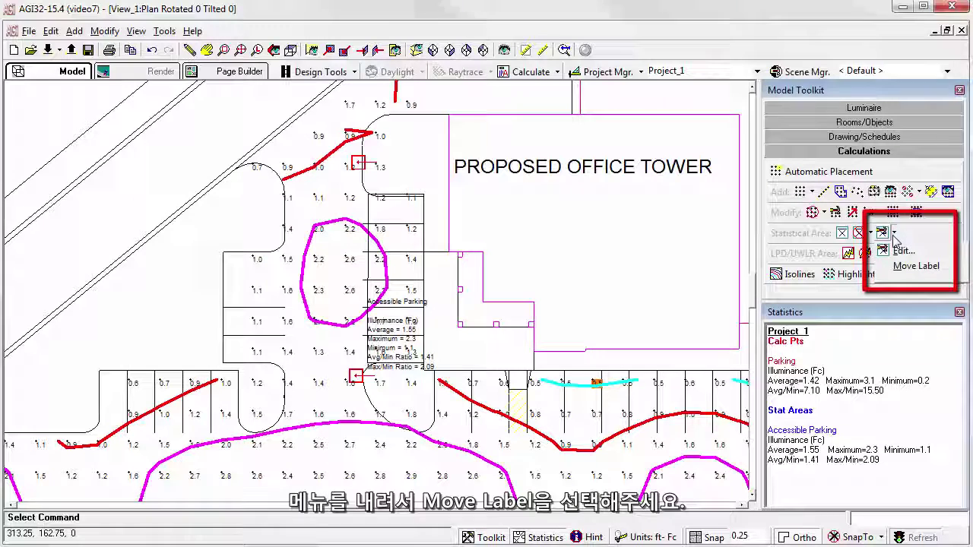
left_click(916, 266)
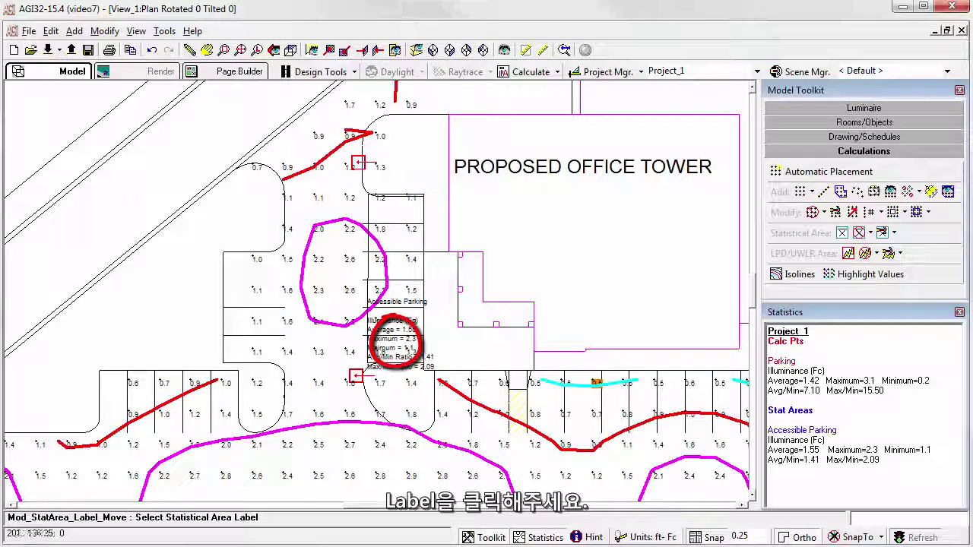
left_click(394, 346)
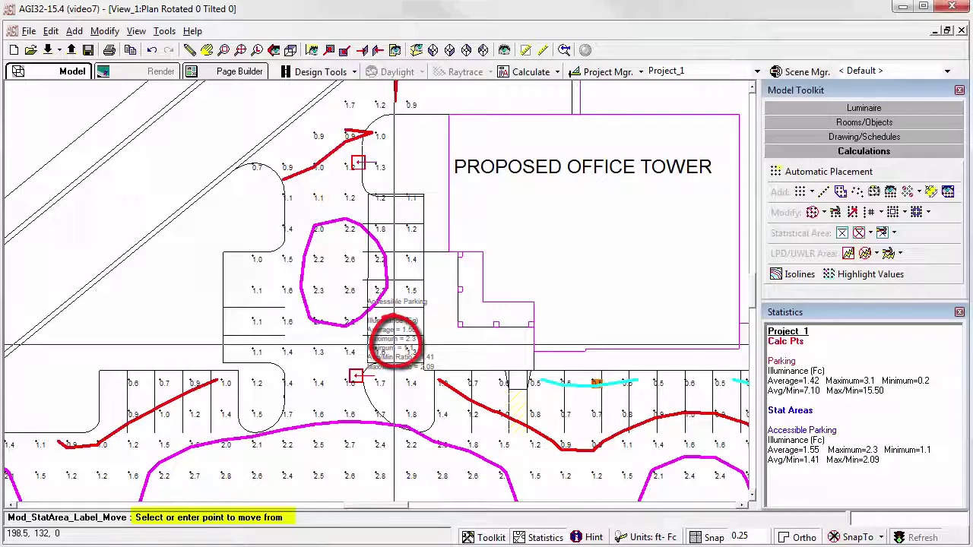
left_click(394, 342)
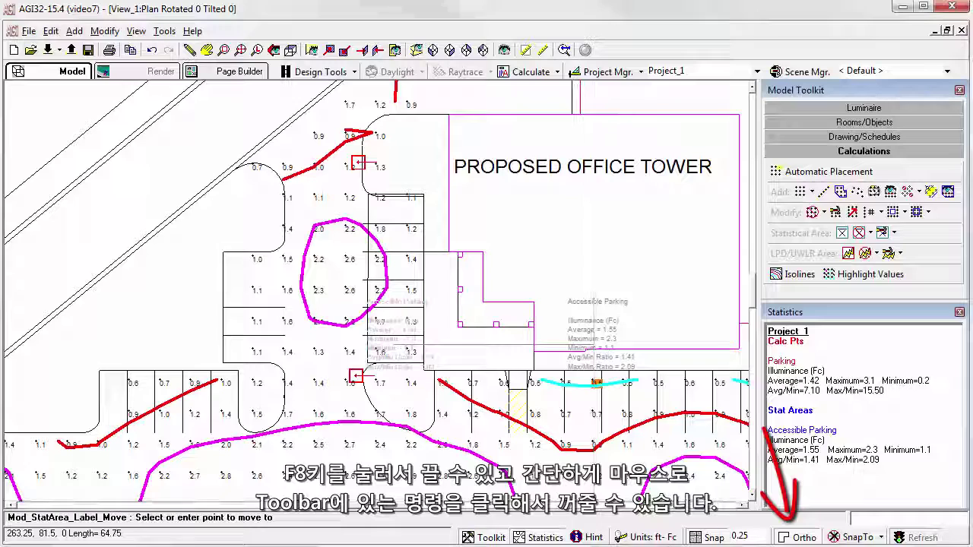
left_click(787, 538)
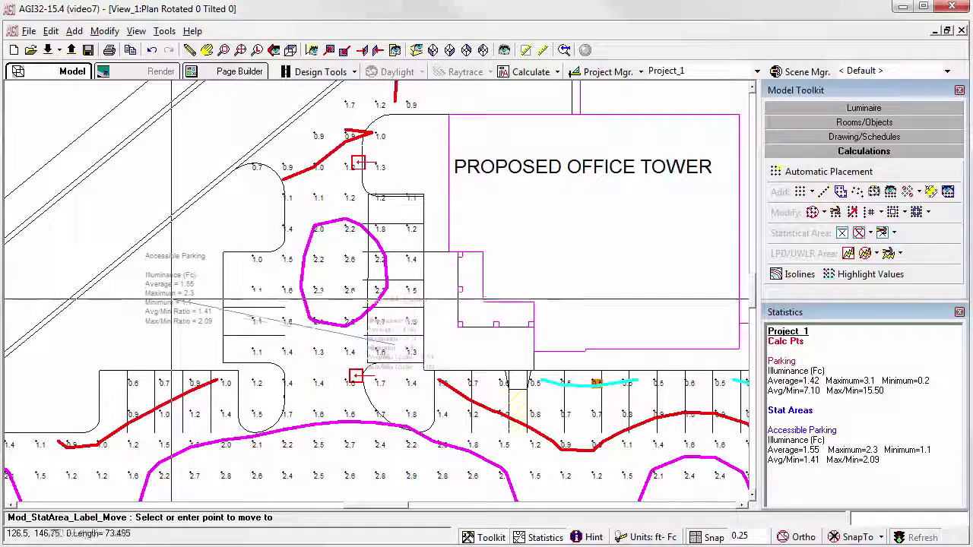
left_click(156, 312)
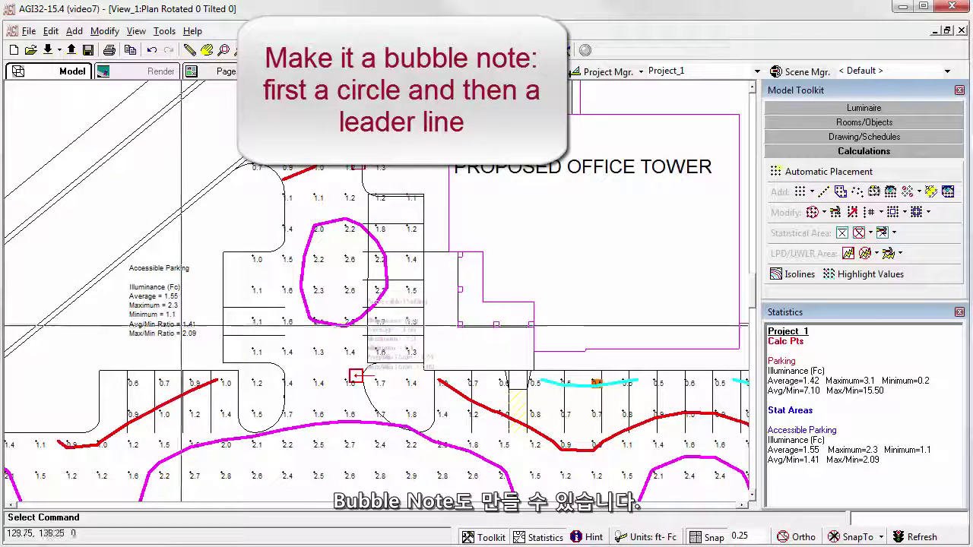
- Draw a circle around the Accessible Parking statistics label and a leader line from it to the statistical area
left_click(858, 138)
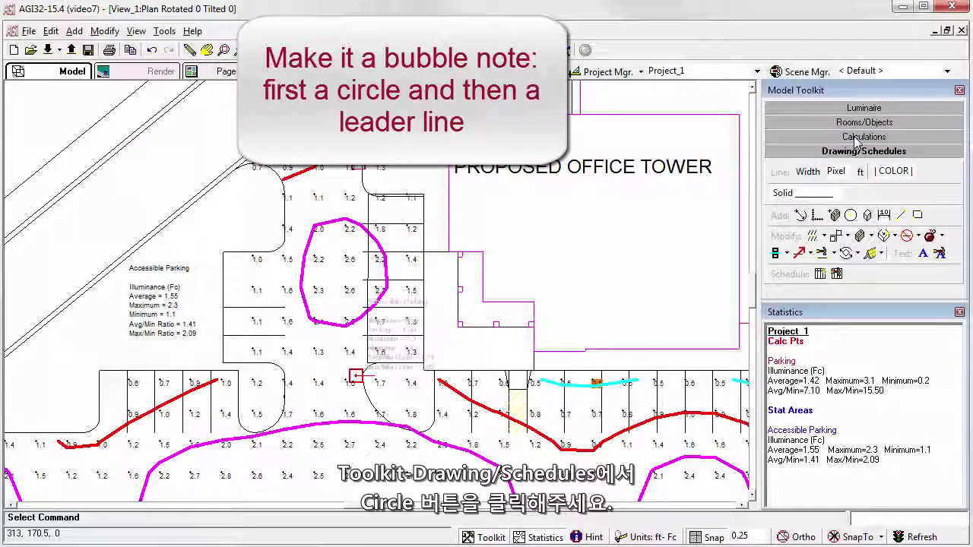
left_click(852, 217)
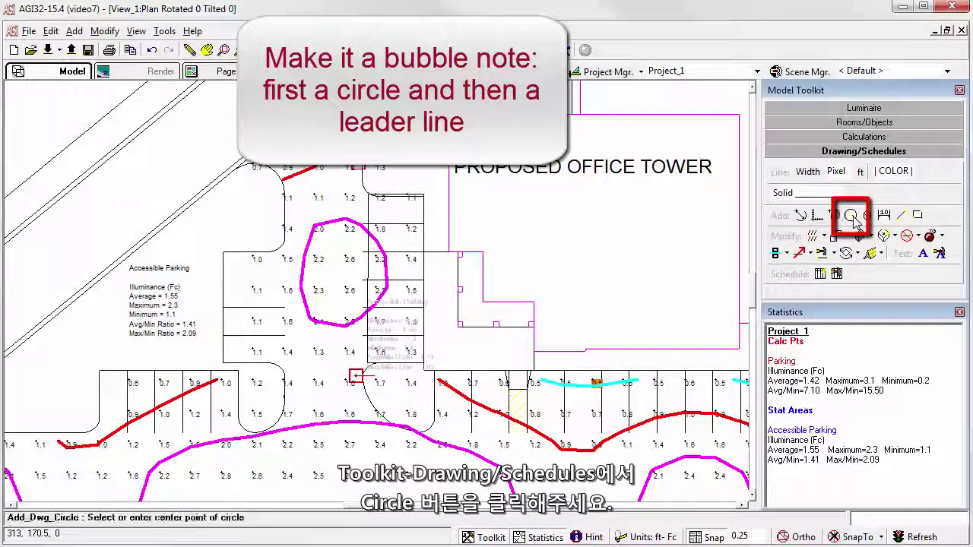
left_click(158, 307)
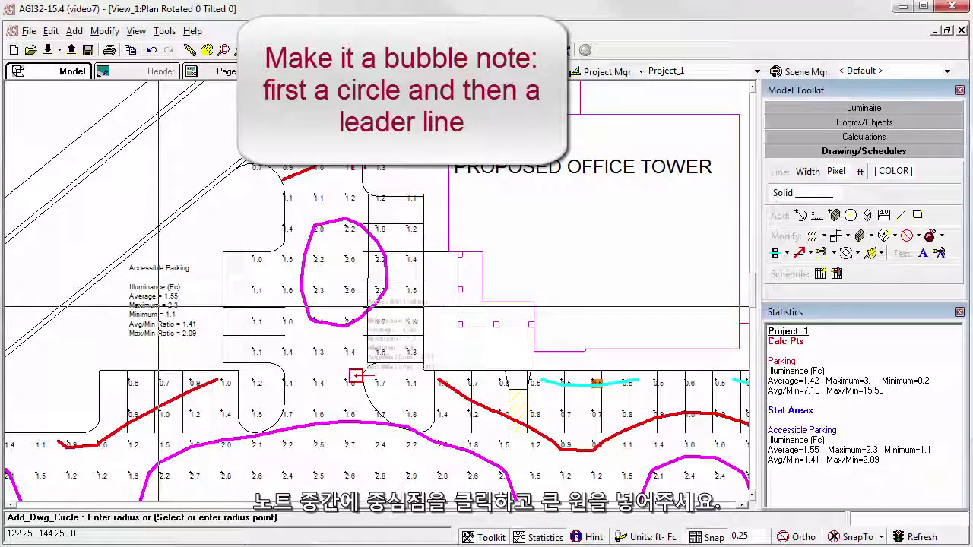
left_click(107, 266)
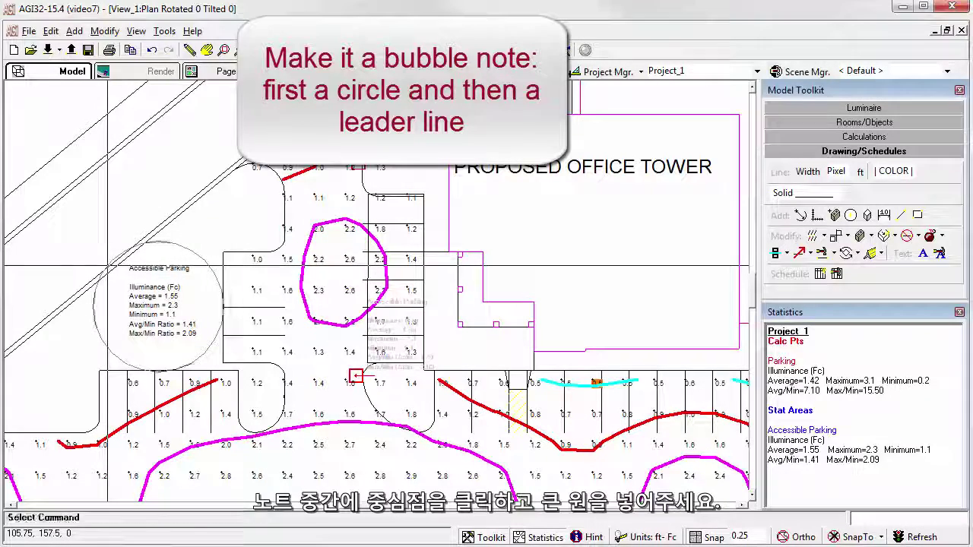
left_click(901, 216)
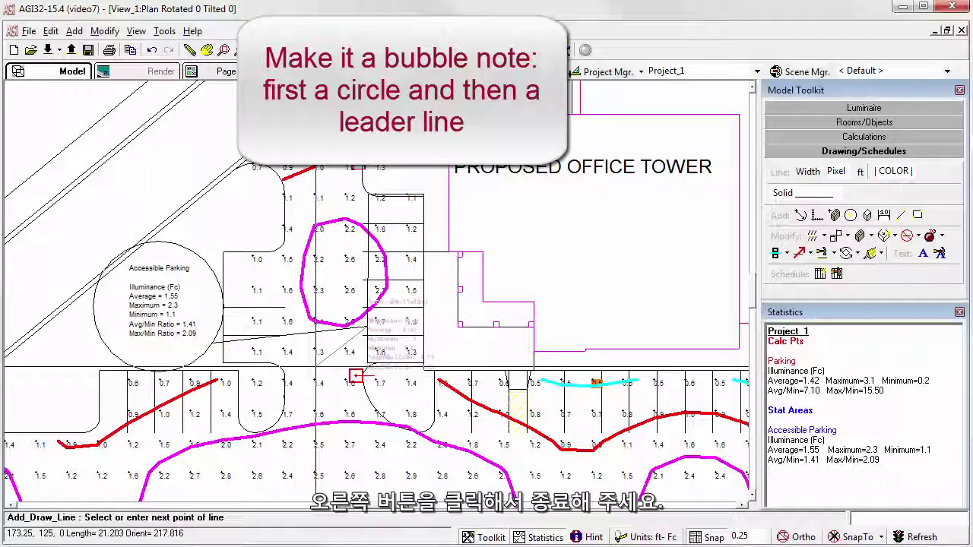
right_click(356, 376)
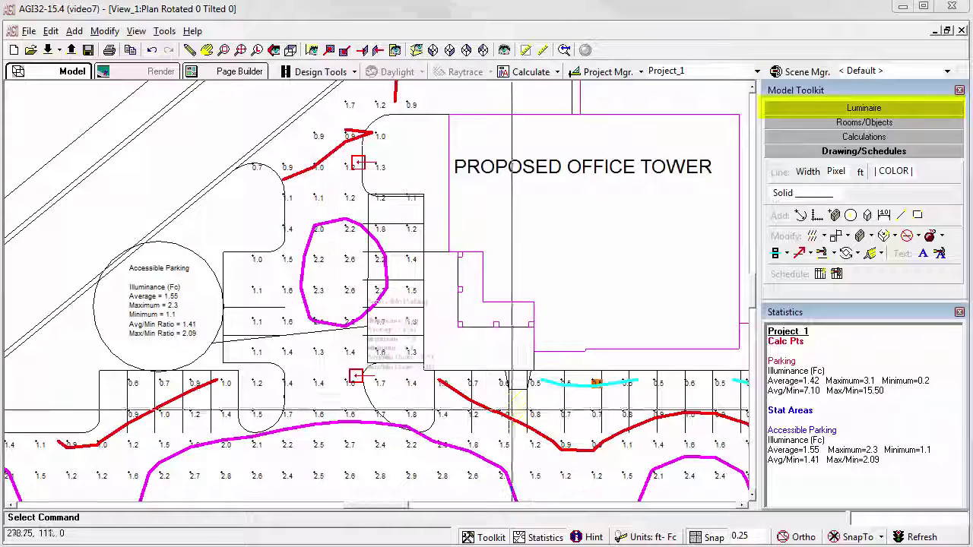
- Turn on luminaire labels at the insertion point, including luminaire number and label, with a text size of 5 ft
left_click(860, 110)
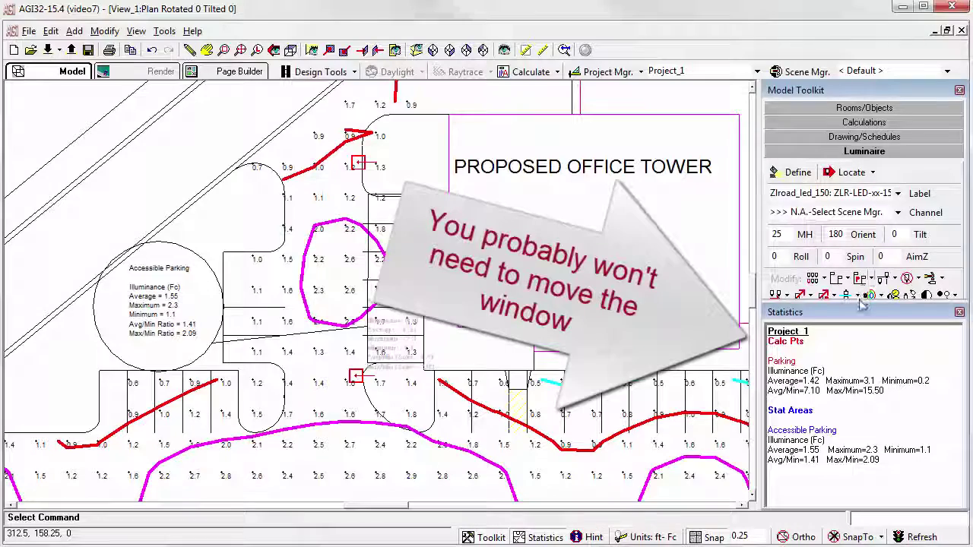
left_click_drag(859, 303, 857, 386)
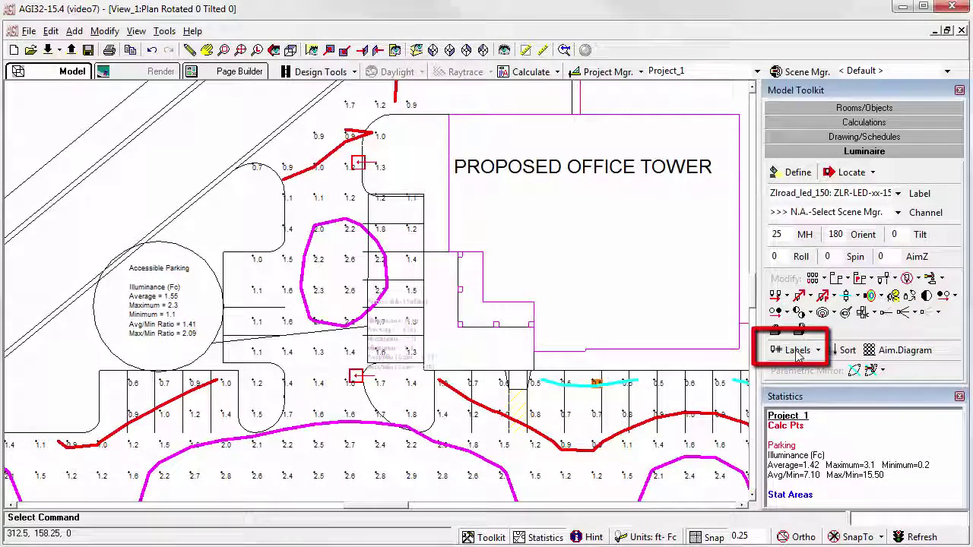
left_click(799, 353)
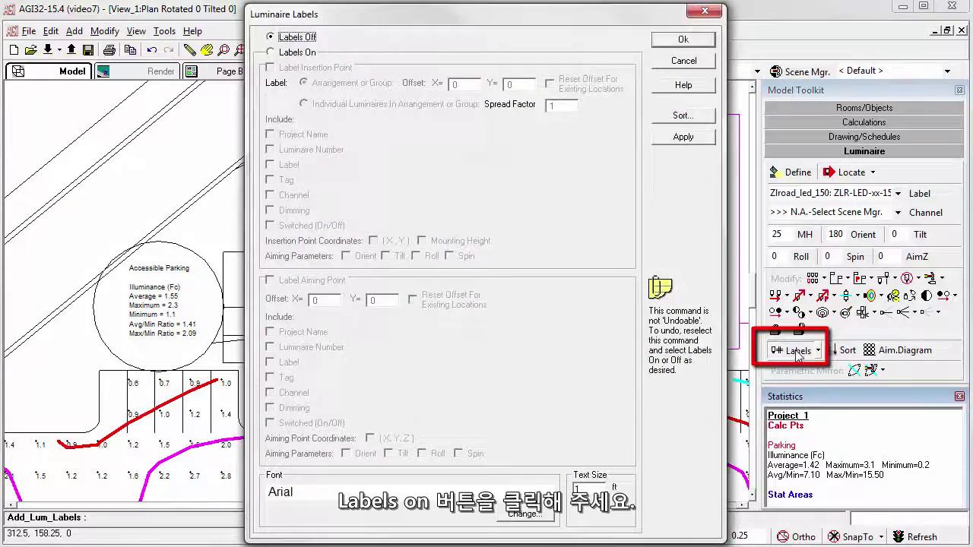
left_click(273, 53)
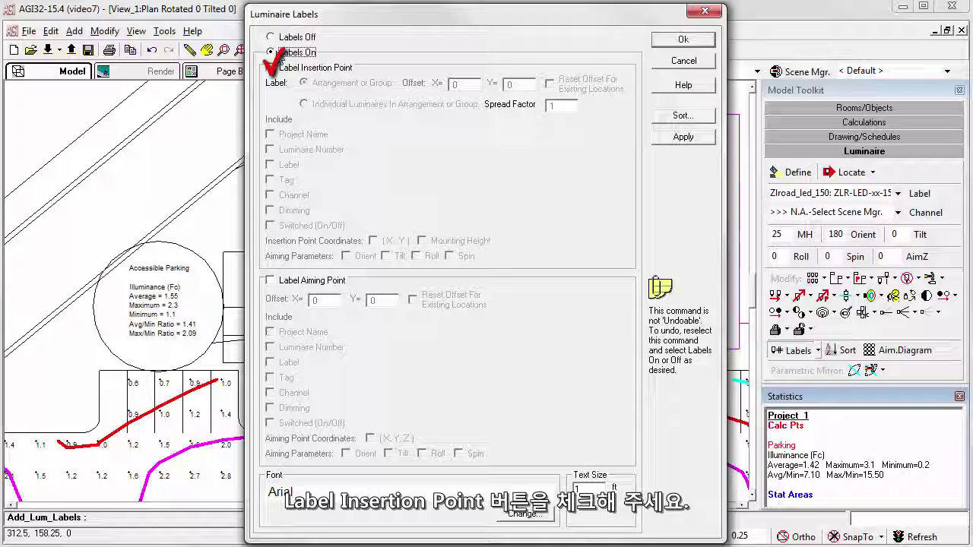
left_click(271, 68)
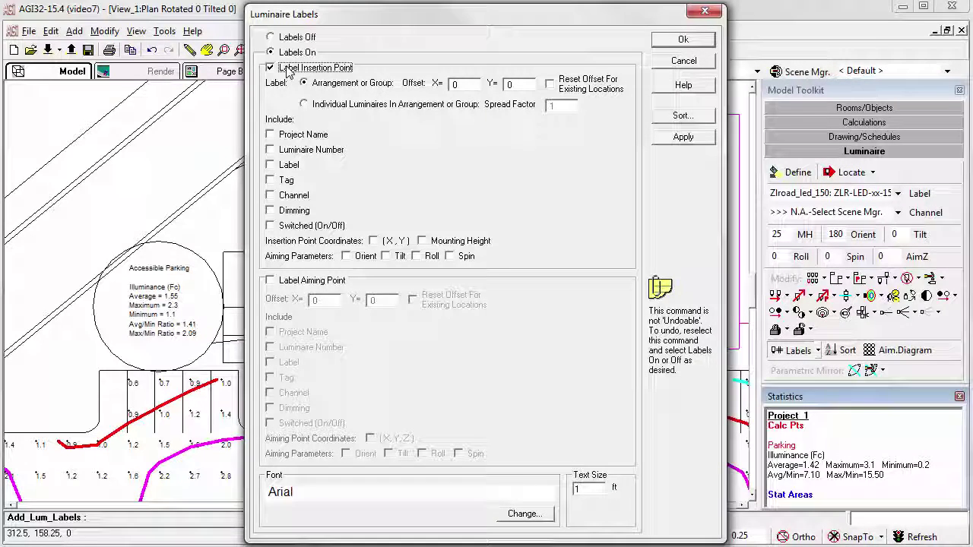
left_click(282, 166)
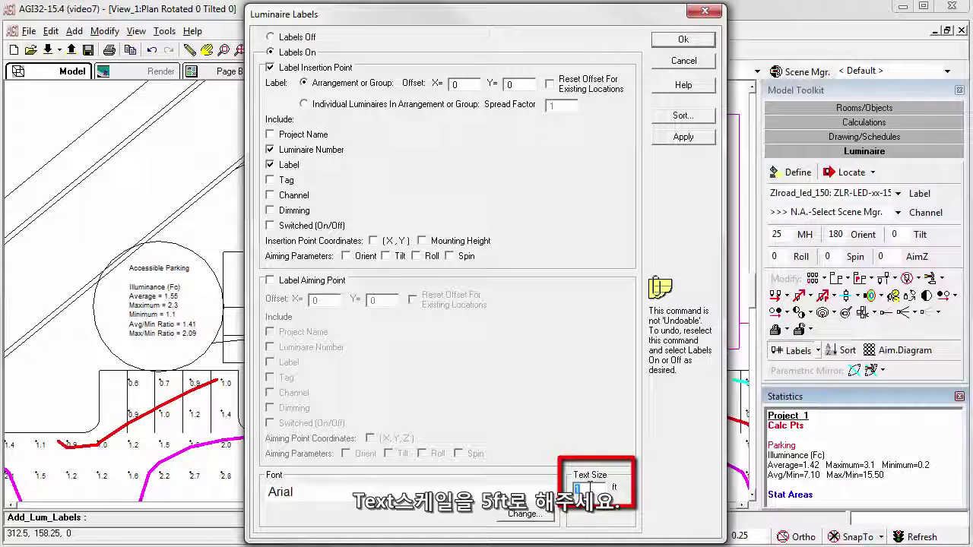
type("5")
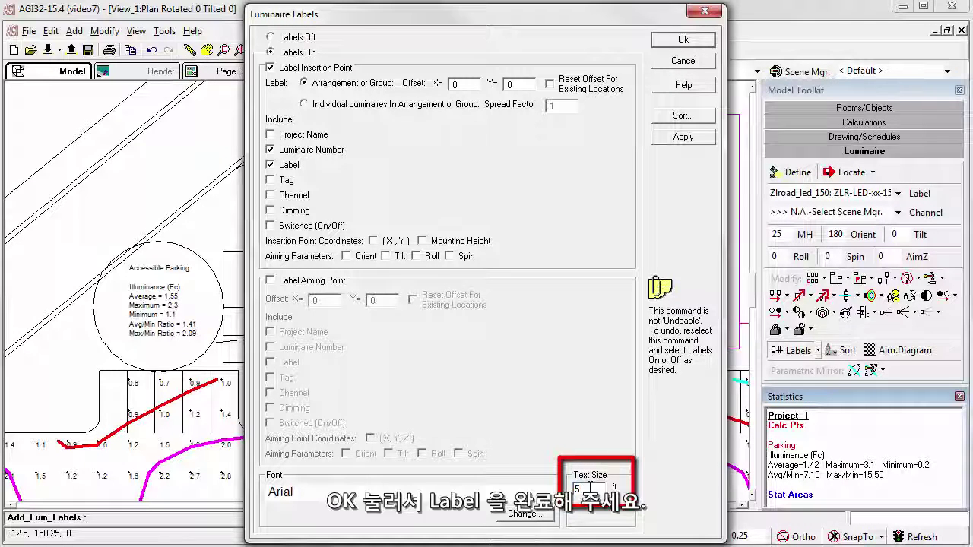
left_click(683, 40)
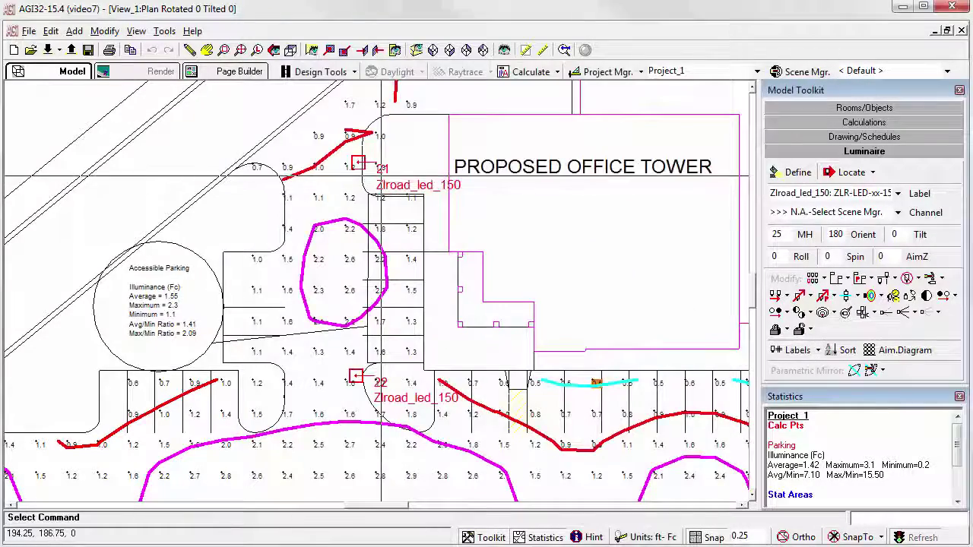
- Load Project_1 in the Project Manager and list its entities of type Luminaire
scroll(381, 175, "up", 5)
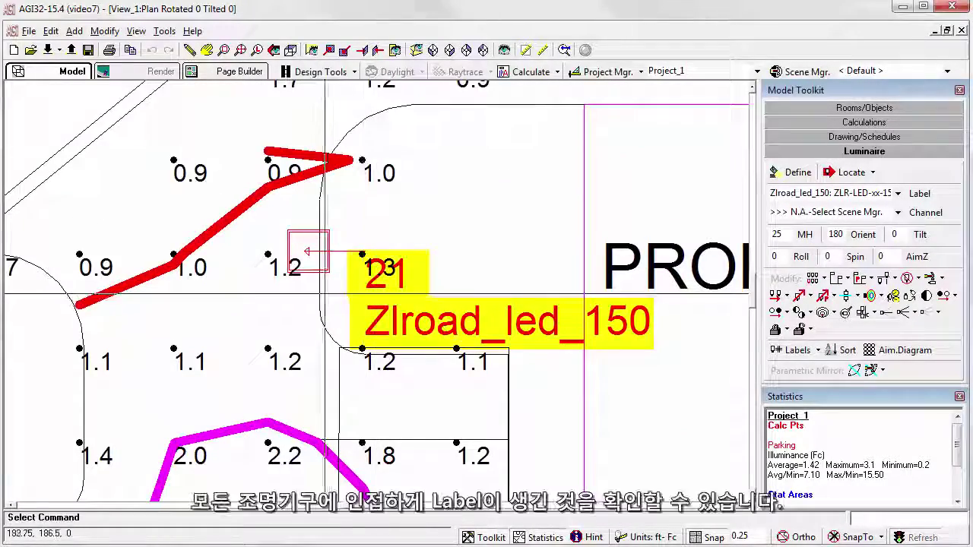
scroll(350, 298, "down", 6)
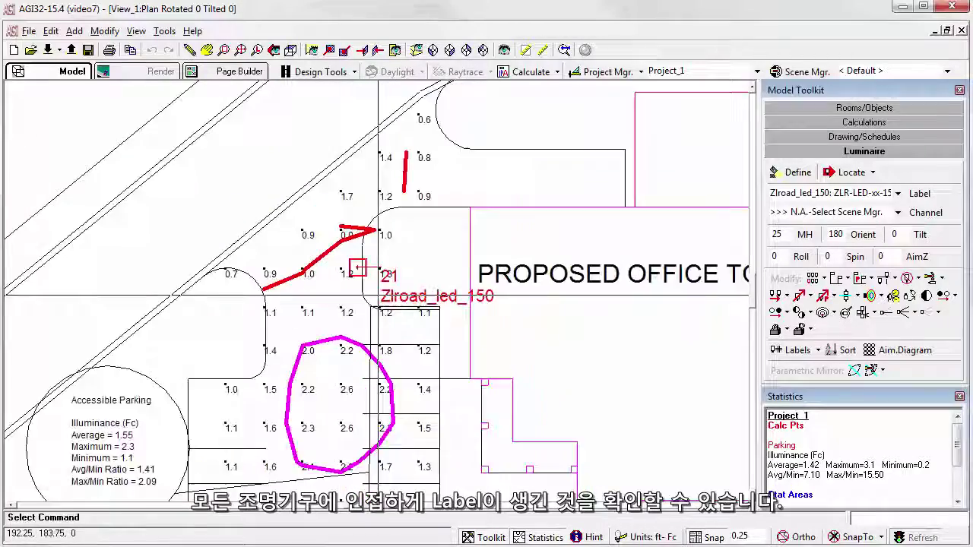
scroll(387, 372, "up", 8)
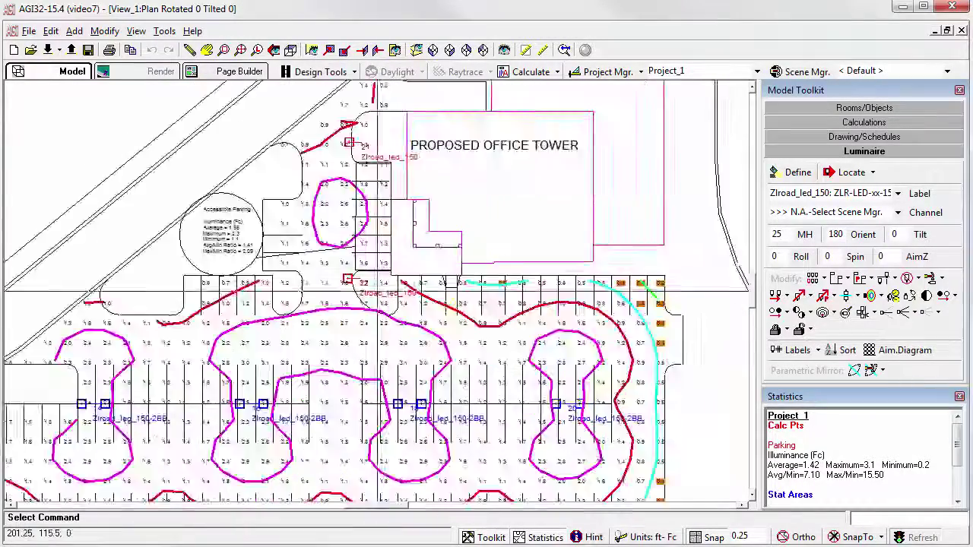
scroll(366, 280, "down", 6)
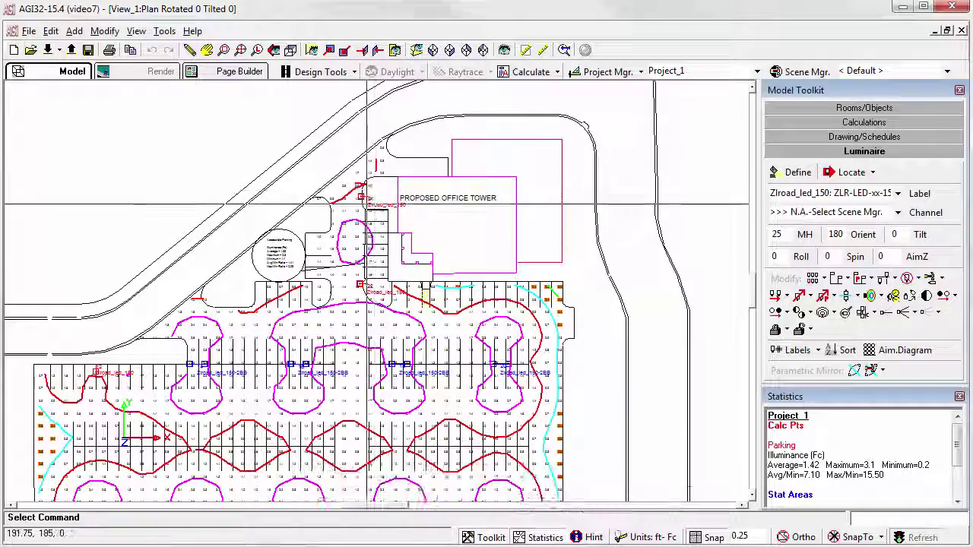
scroll(362, 185, "up", 5)
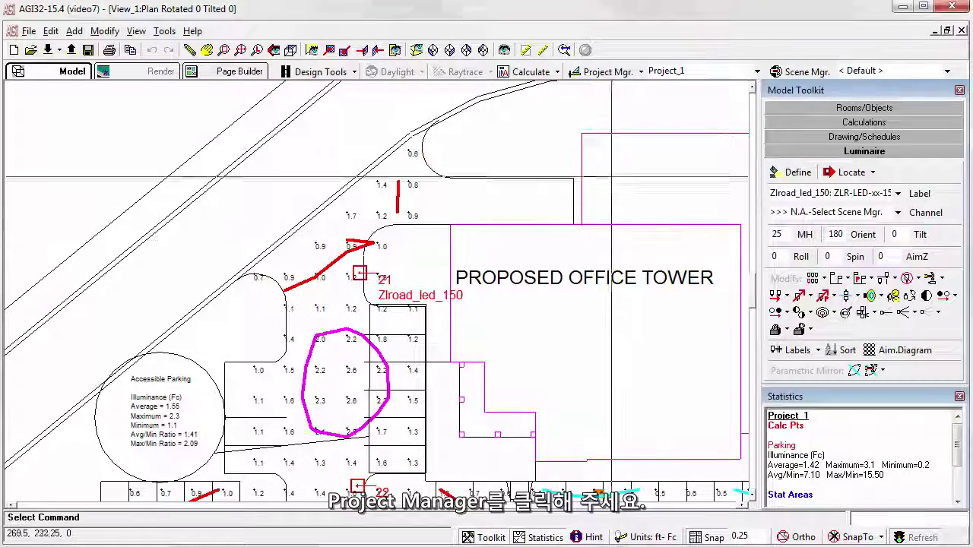
left_click(610, 77)
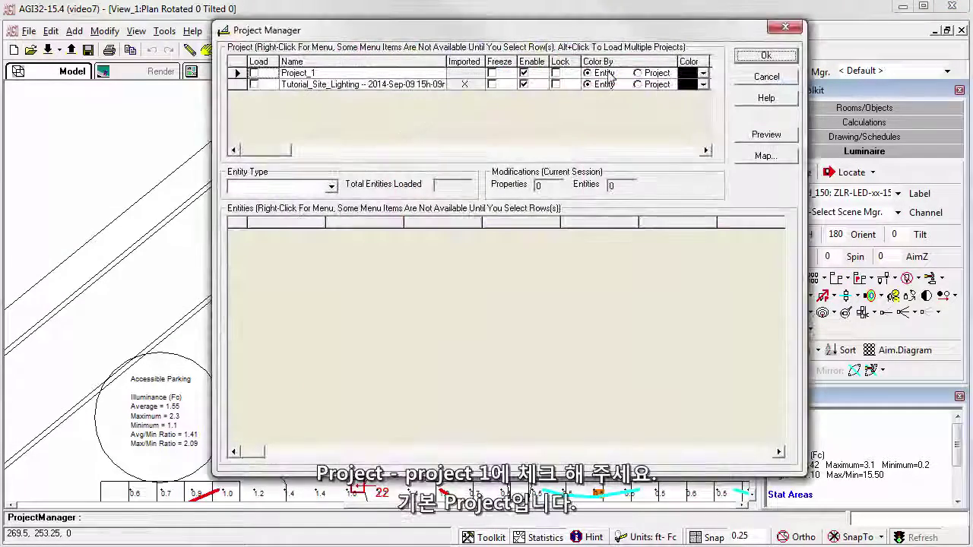
left_click(255, 73)
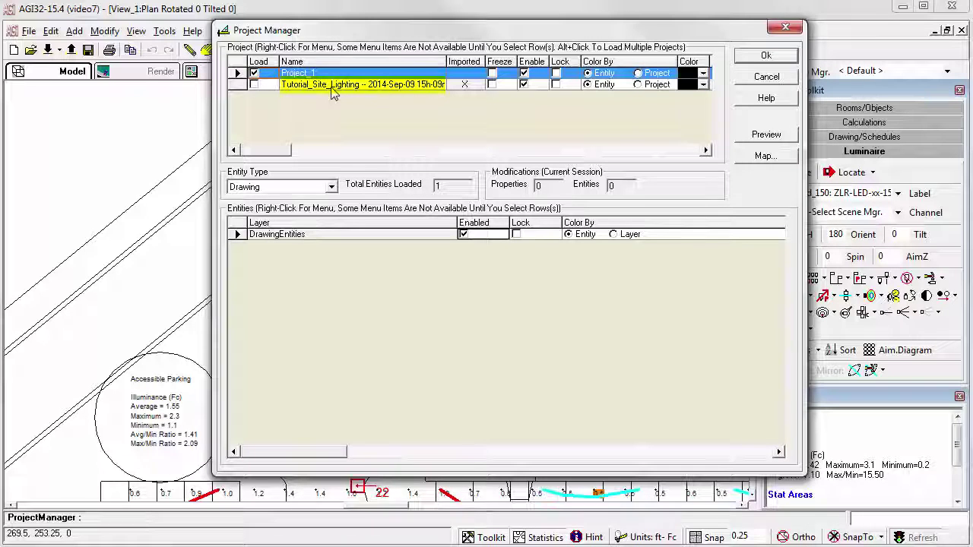
left_click(333, 187)
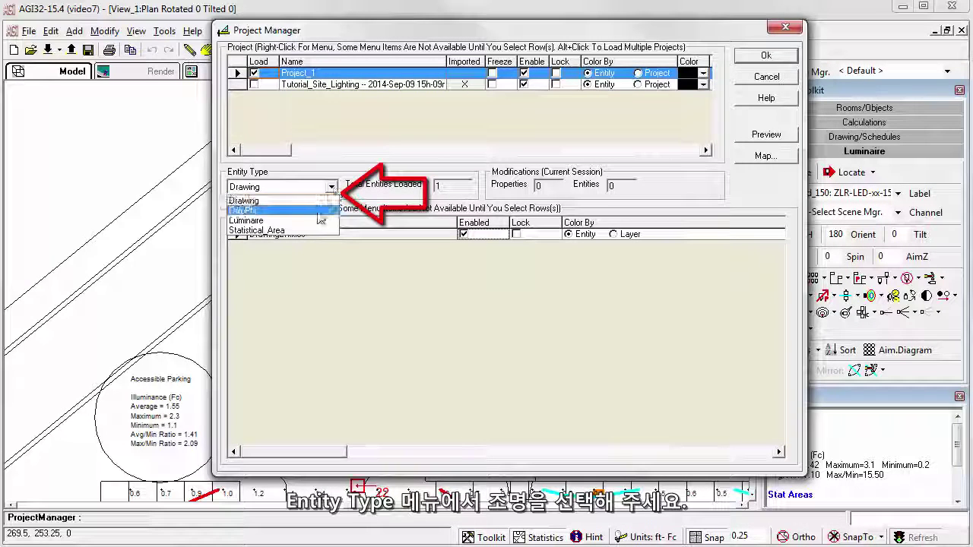
left_click(317, 221)
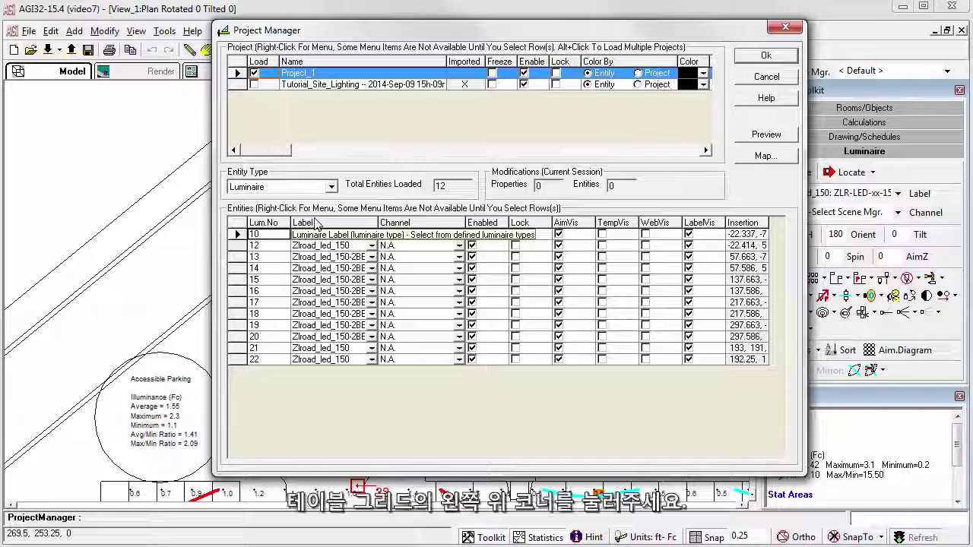
- Select all luminaires of Project_1, sort them by label, and renumber them starting from 1
left_click(237, 225)
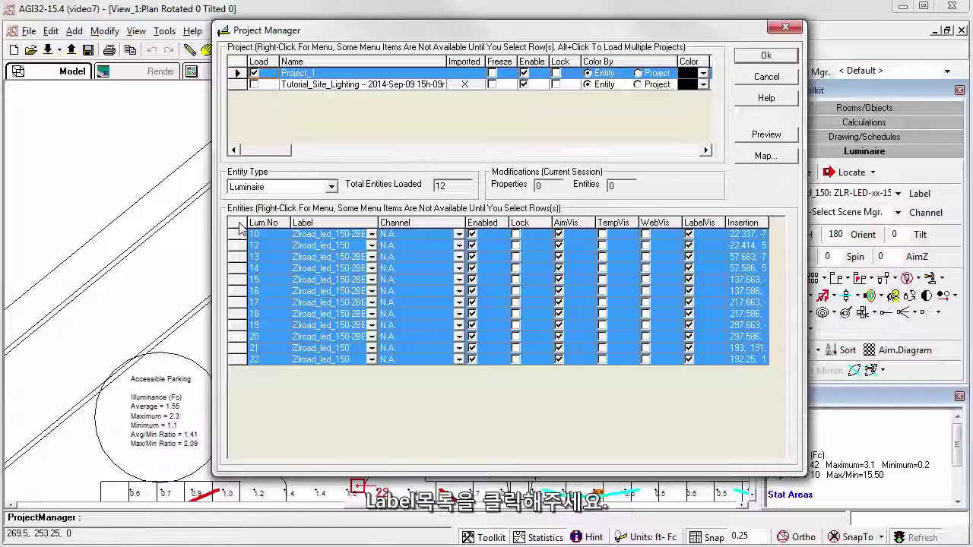
left_click(335, 222)
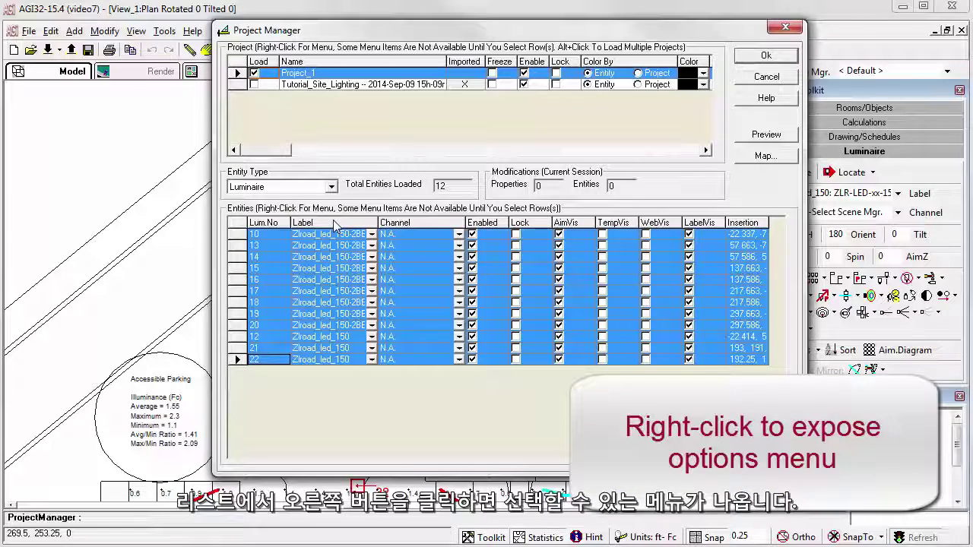
right_click(415, 272)
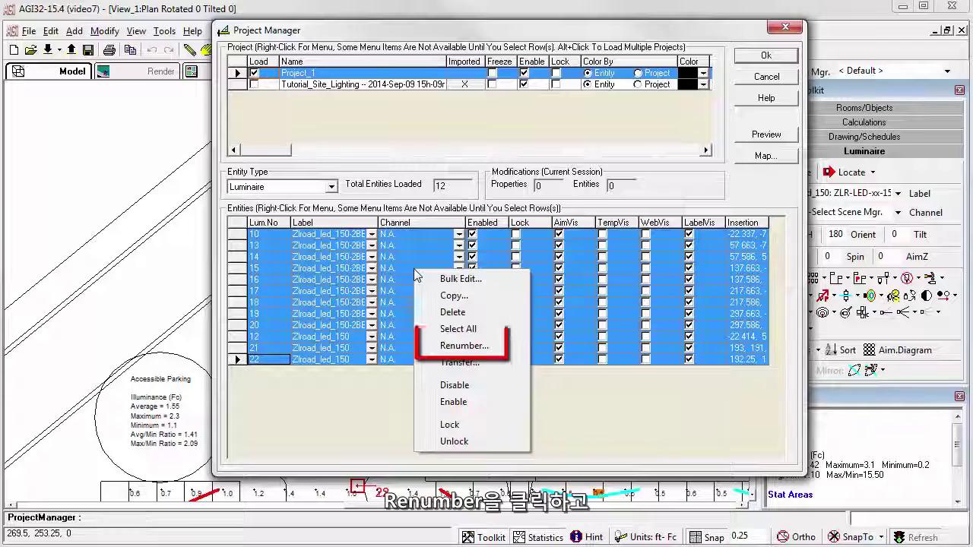
left_click(450, 347)
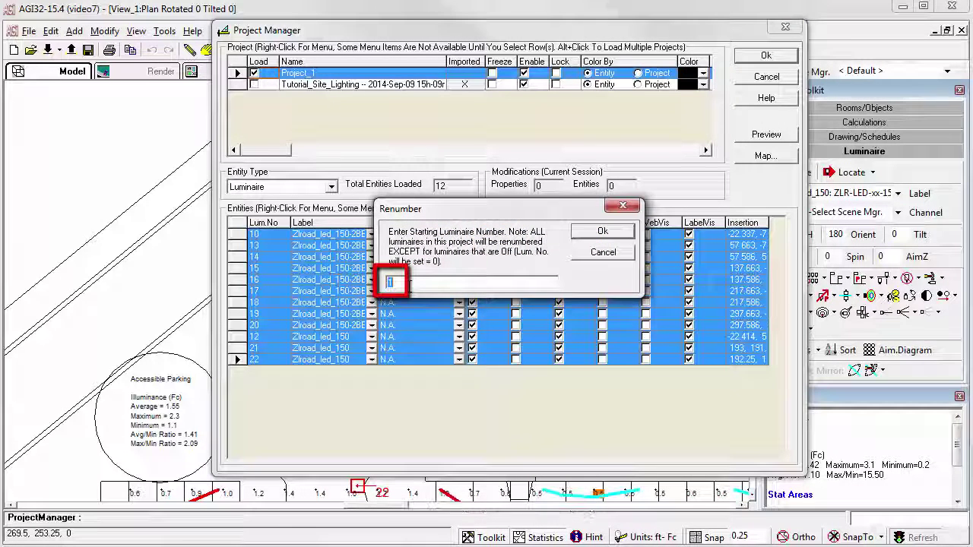
left_click(597, 231)
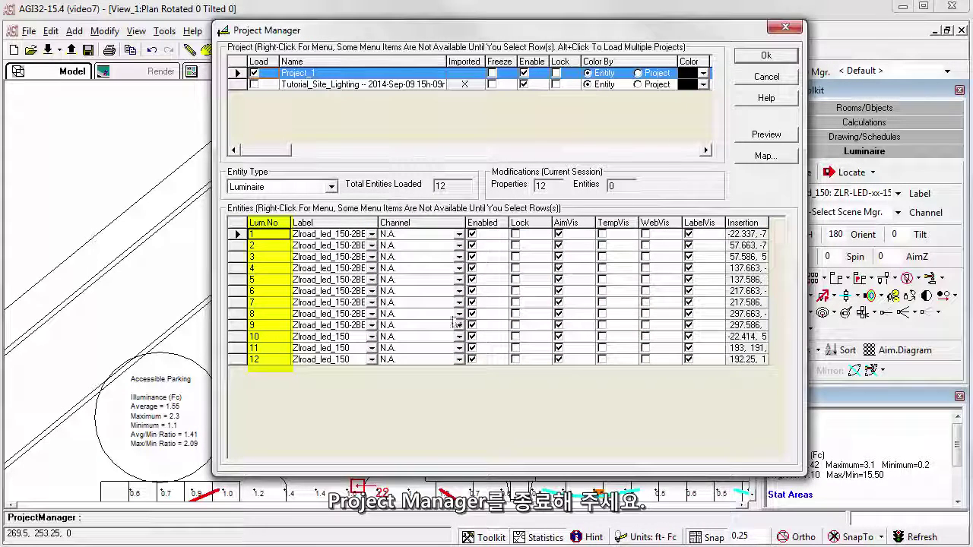
left_click(766, 56)
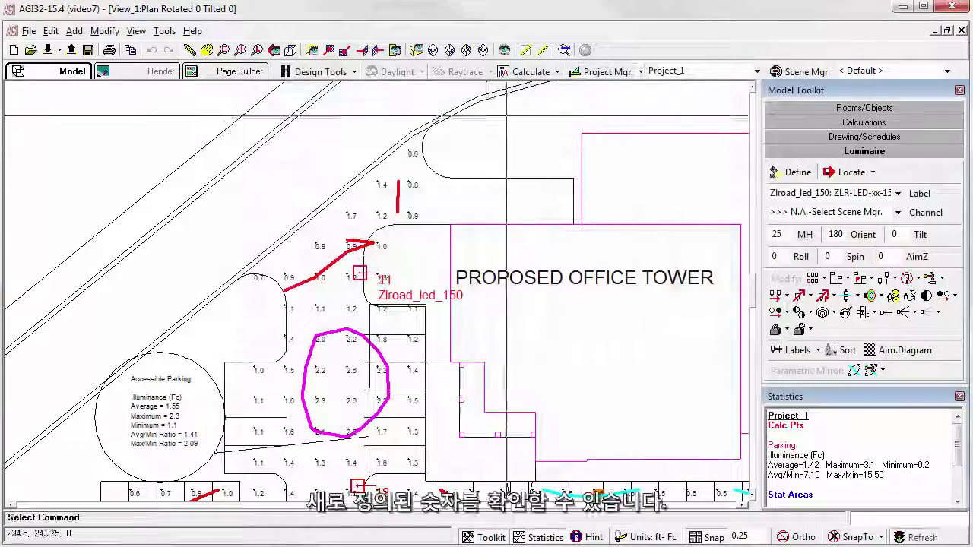
scroll(383, 322, "up", 3)
scroll(377, 292, "up", 1)
scroll(386, 285, "down", 5)
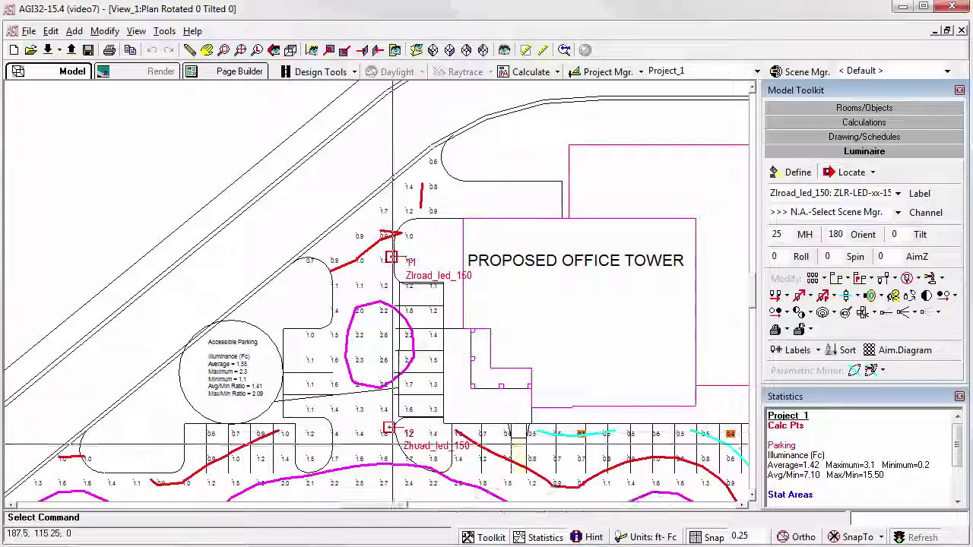
middle_click_drag(385, 451, 376, 218)
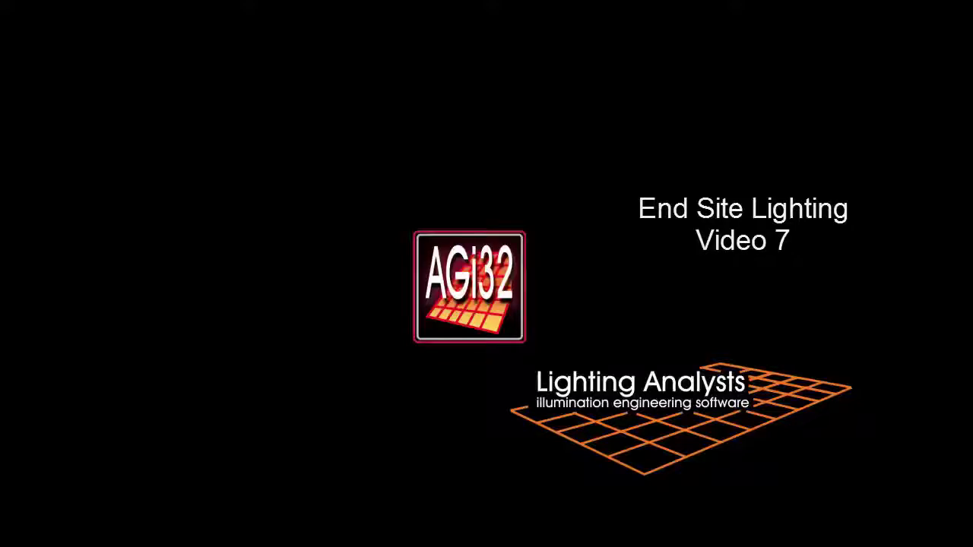